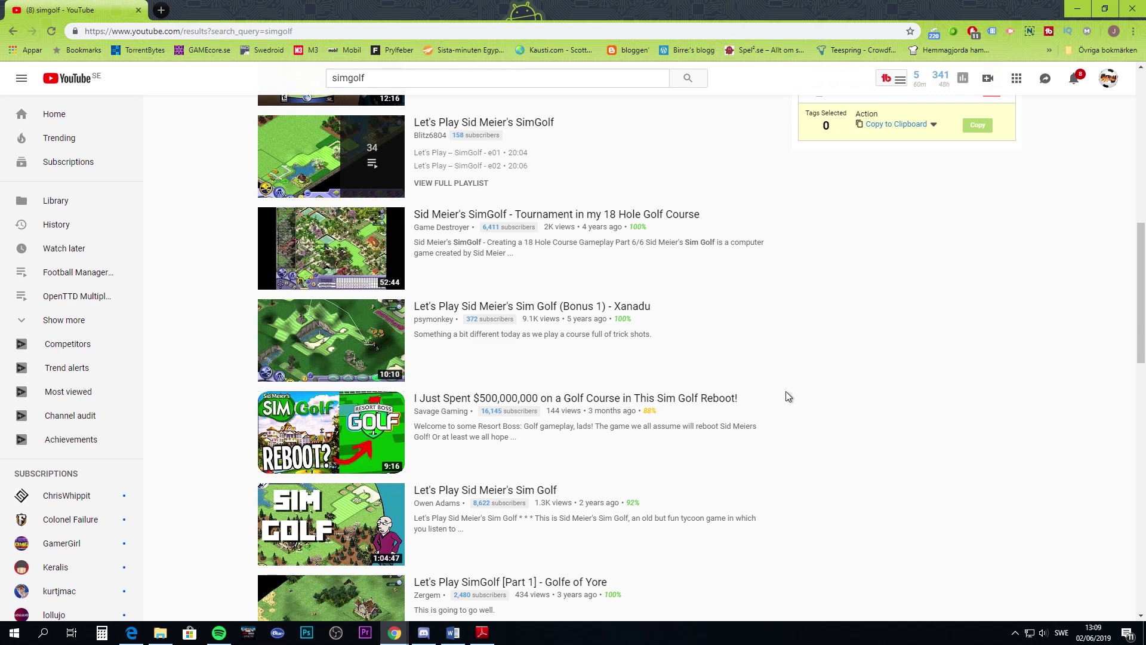
- Look over the simgolf video results and keyword score, and open the weighted score details in Keyword Explorer
{"action": "scroll", "coordinate": [734, 406], "scroll_direction": "up", "scroll_amount": 5}
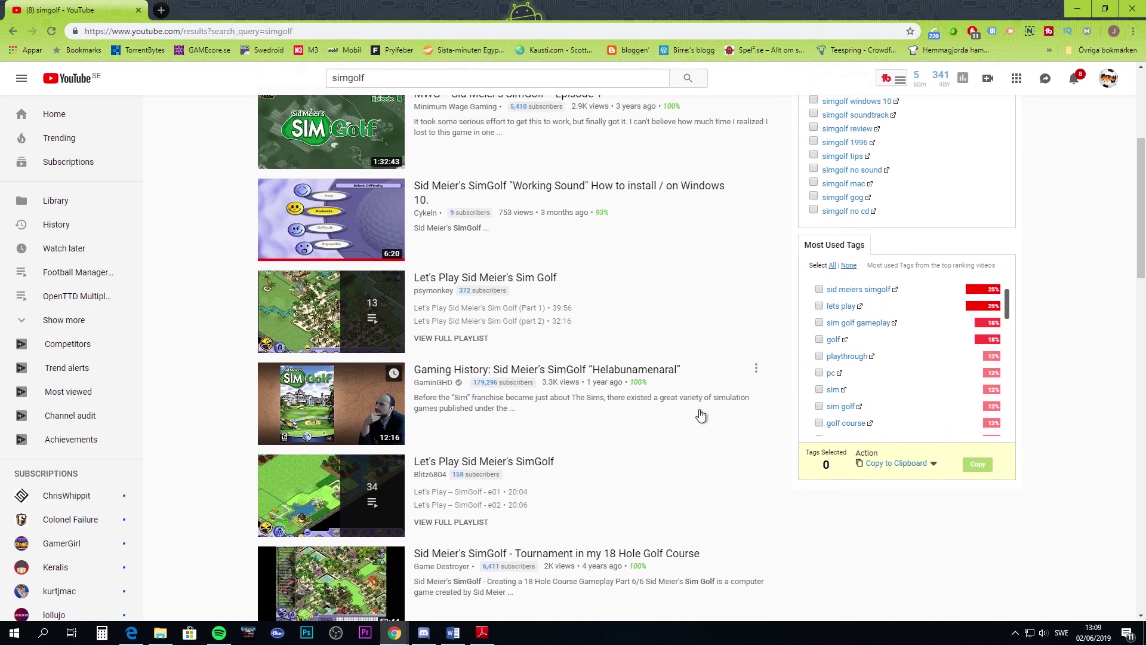
{"action": "mouse_move", "coordinate": [691, 372]}
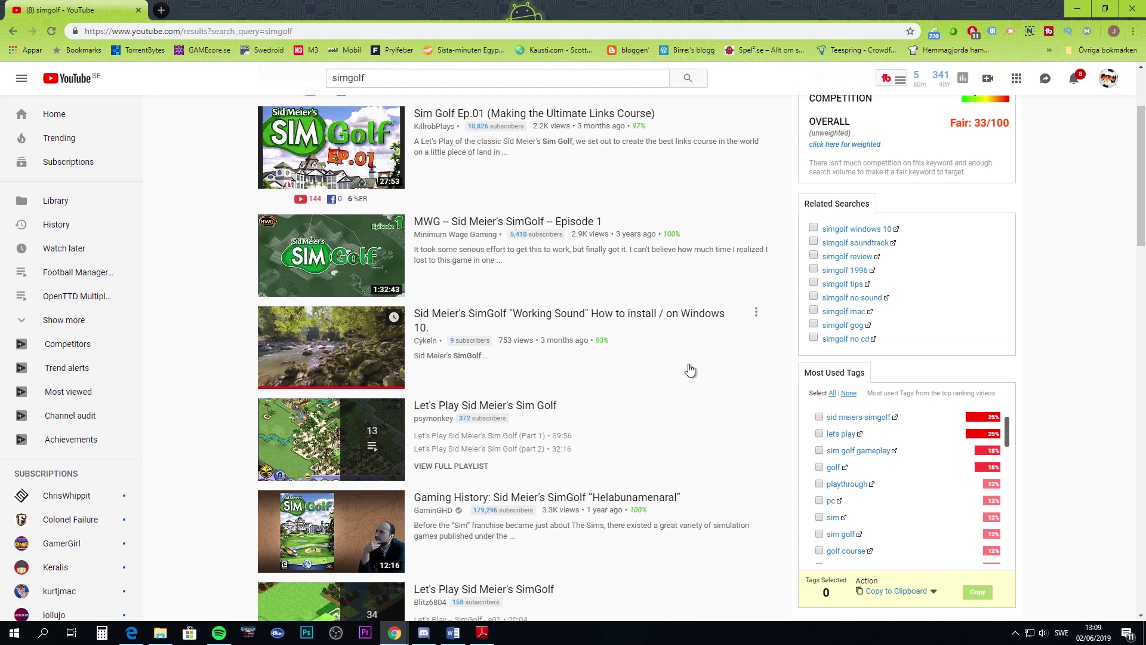
{"action": "scroll", "coordinate": [691, 372], "scroll_direction": "up", "scroll_amount": 3}
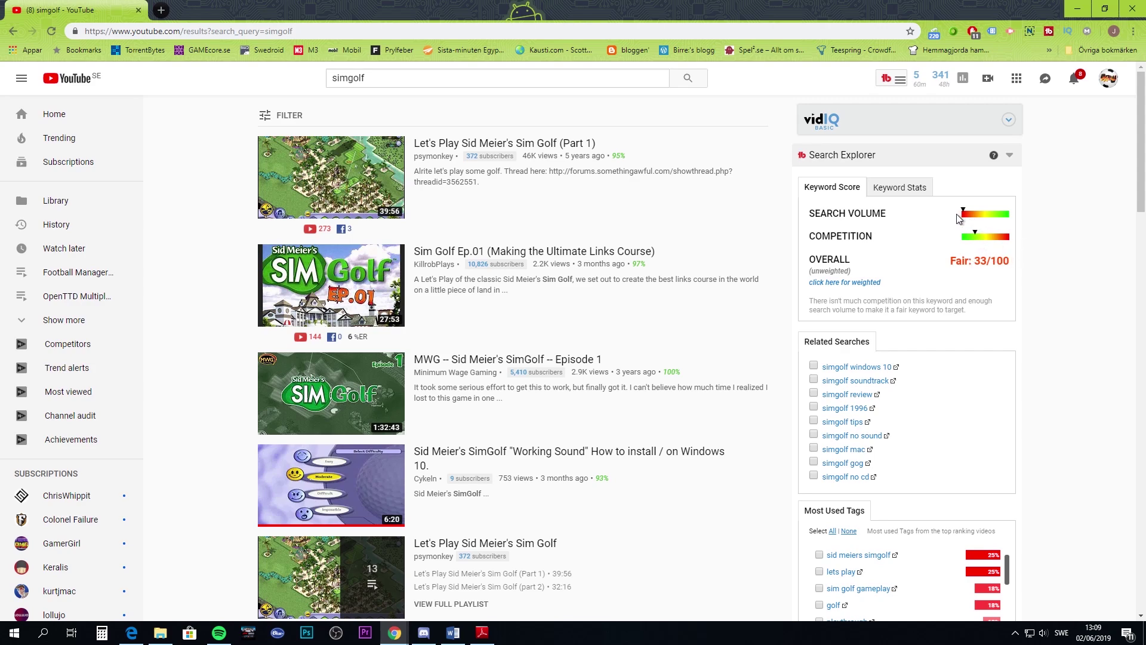
{"action": "scroll", "coordinate": [1029, 272], "scroll_direction": "down", "scroll_amount": 6}
{"action": "scroll", "coordinate": [1028, 272], "scroll_direction": "up", "scroll_amount": 5}
{"action": "scroll", "coordinate": [1032, 271], "scroll_direction": "up", "scroll_amount": 1}
{"action": "left_click", "coordinate": [845, 283]}
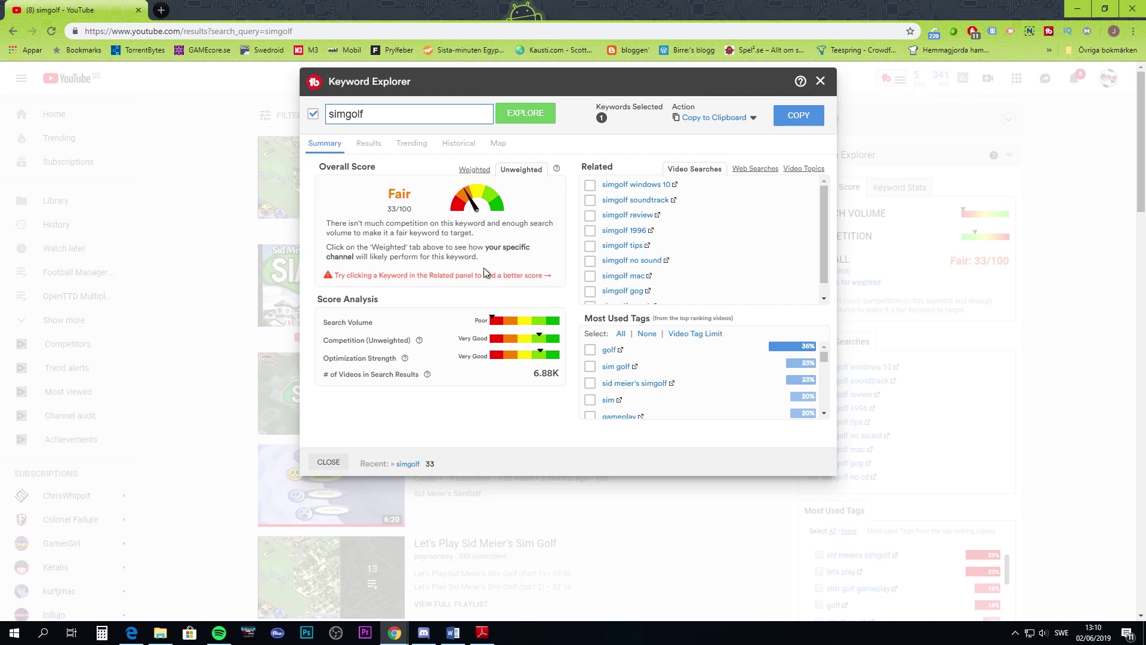
- Compare the weighted and unweighted scores for simgolf, check its top-ranking search results, and return to the summary
{"action": "left_click", "coordinate": [472, 170]}
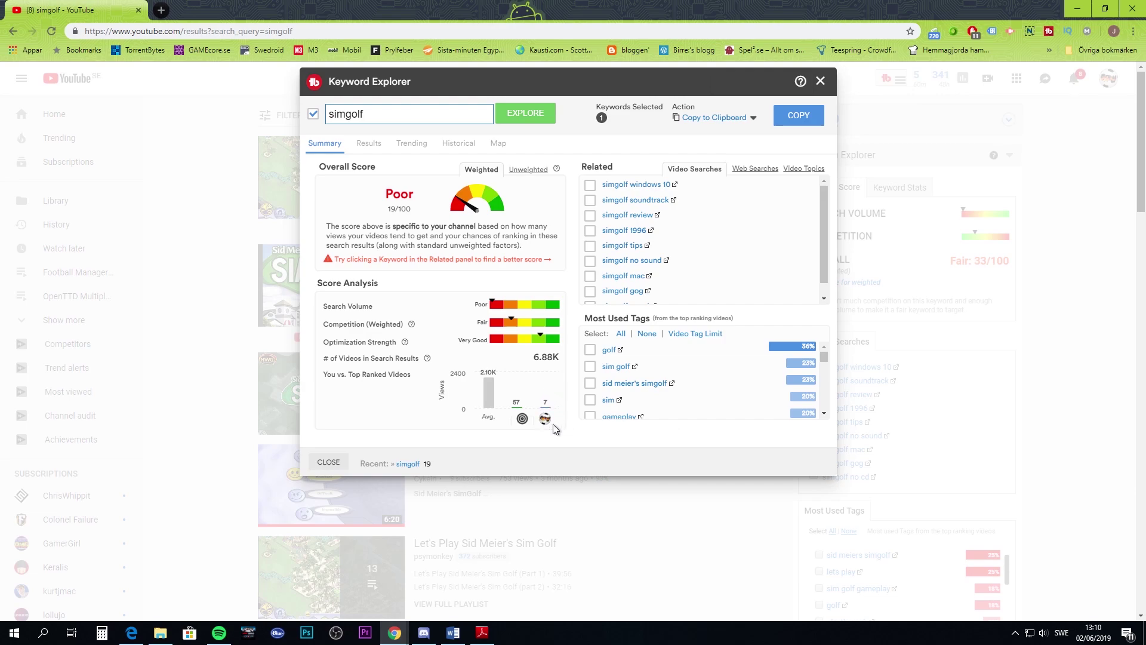
{"action": "mouse_move", "coordinate": [545, 423]}
{"action": "left_click", "coordinate": [525, 170]}
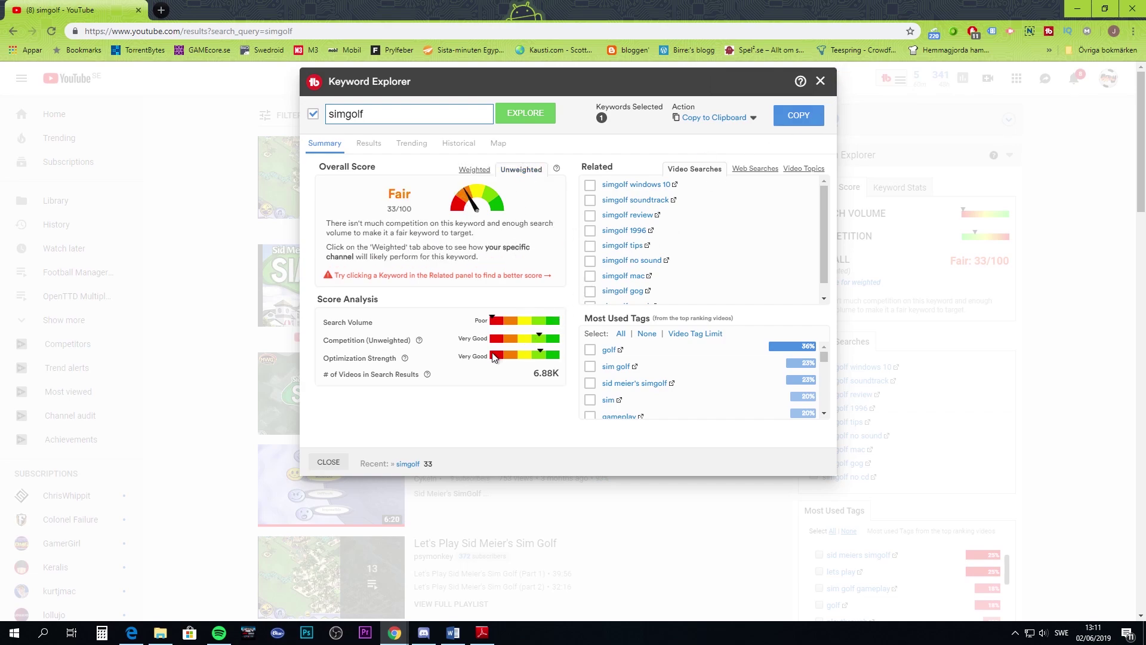
{"action": "left_click", "coordinate": [368, 146]}
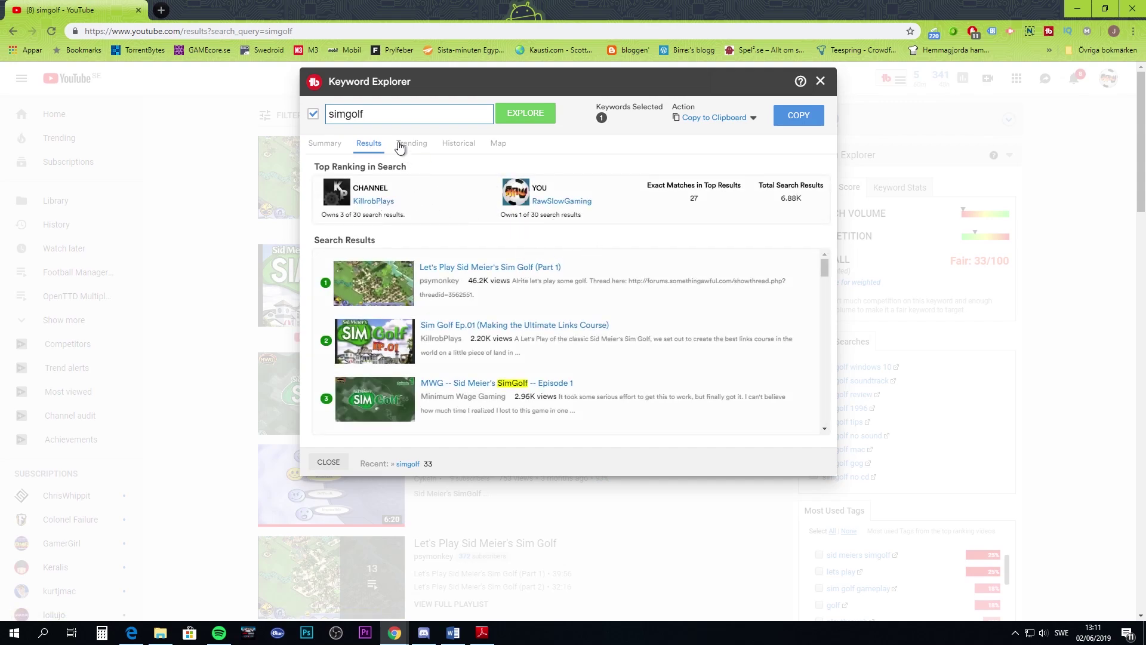
{"action": "left_click", "coordinate": [327, 145]}
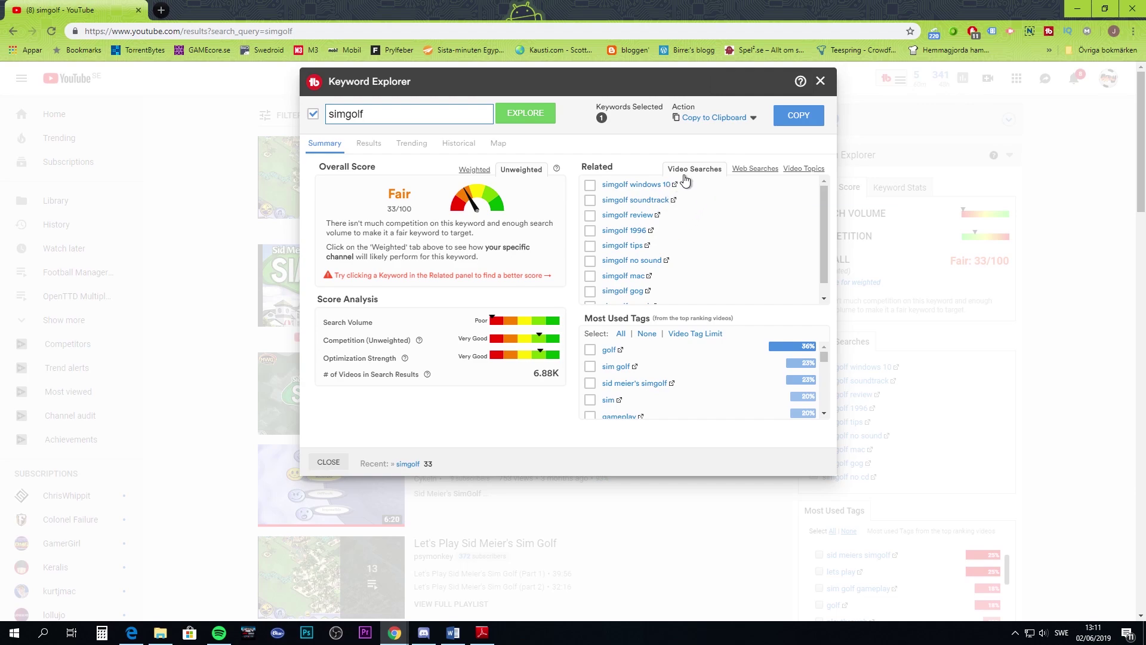
- Explore the suggested keywords "simgolf windows 10", "simgolf windows 10 download" and "sid meier's simgolf (video game)"
{"action": "left_click", "coordinate": [636, 184]}
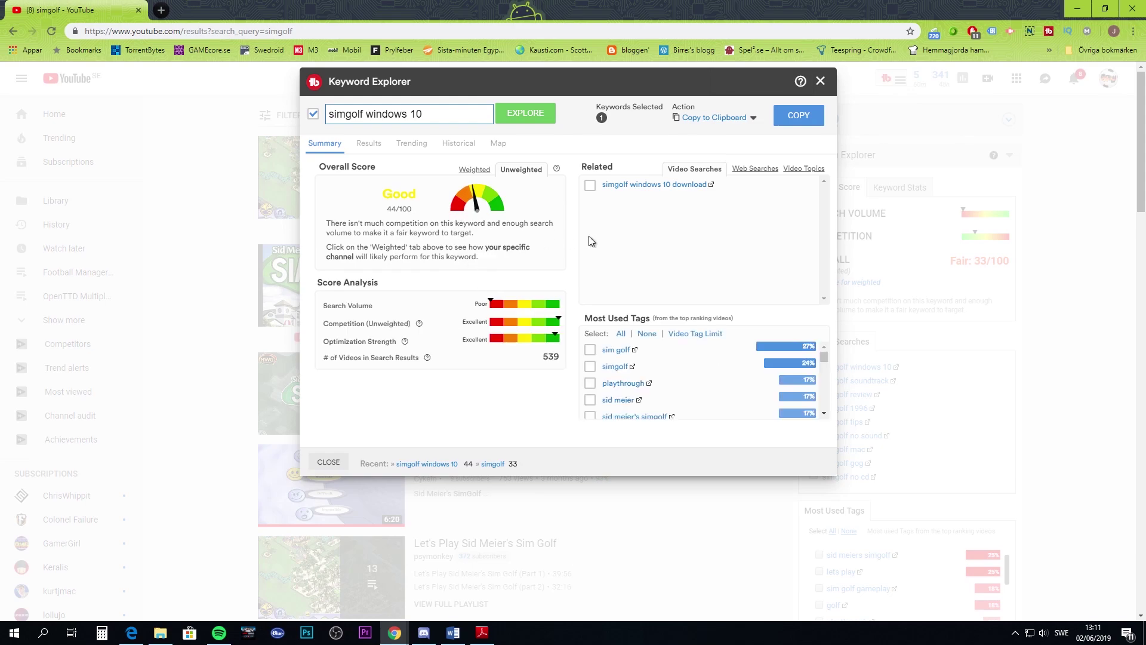
{"action": "left_click", "coordinate": [672, 186]}
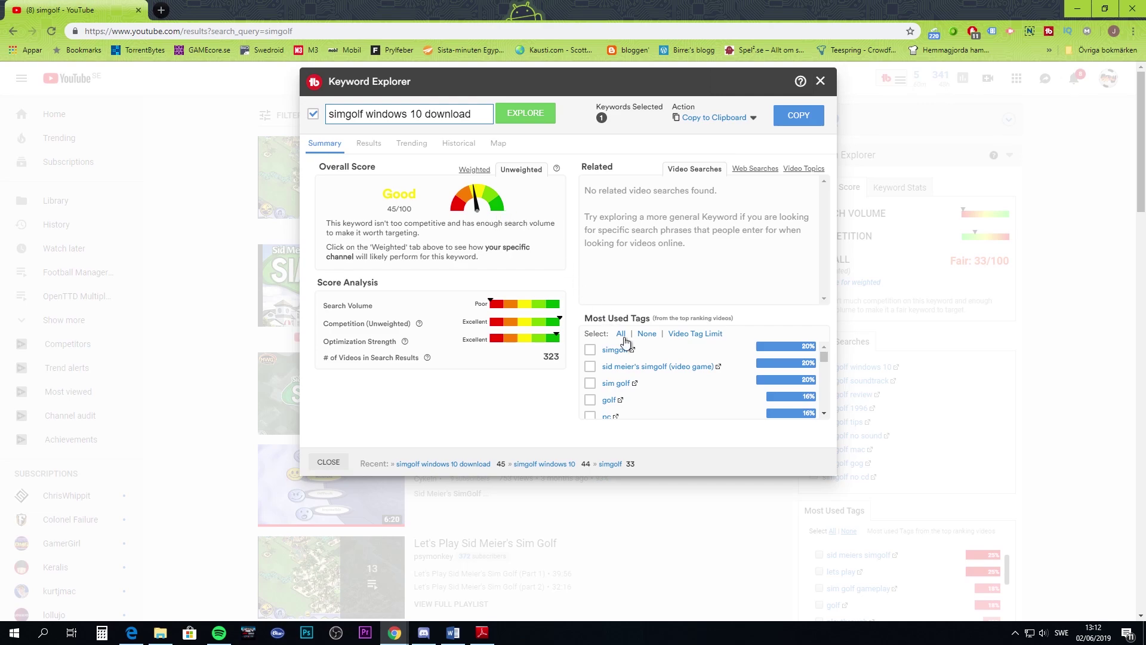
{"action": "left_click", "coordinate": [634, 368]}
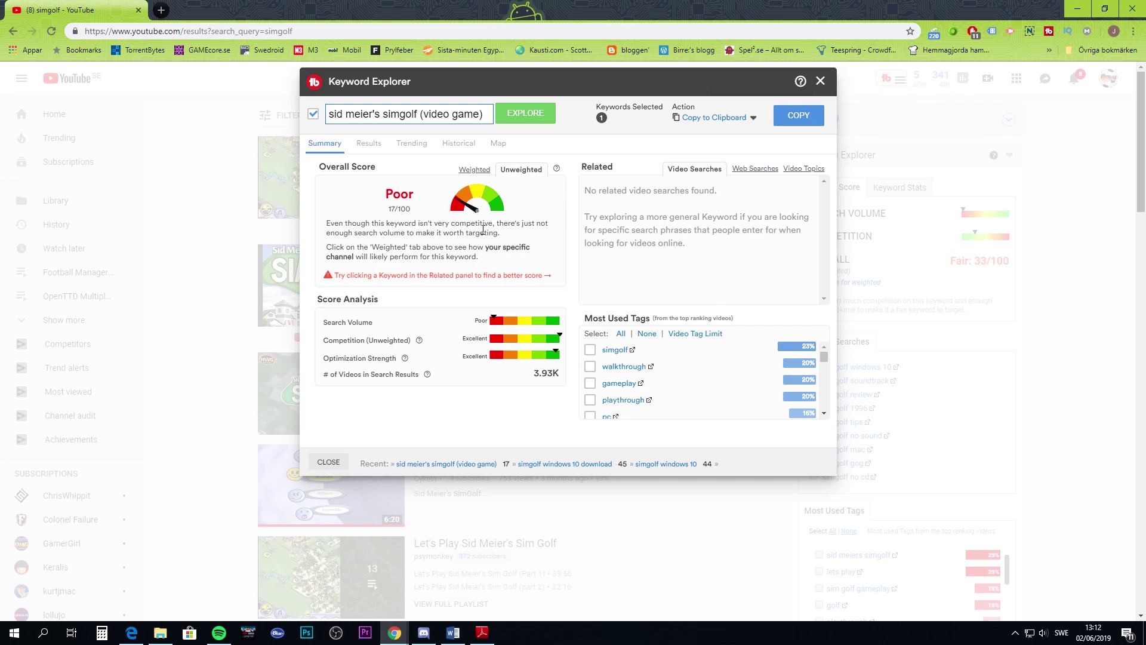
- Check the related web searches, video topics, search results and trending queries for "sid meier's simgolf (video game)"
{"action": "left_click", "coordinate": [755, 174]}
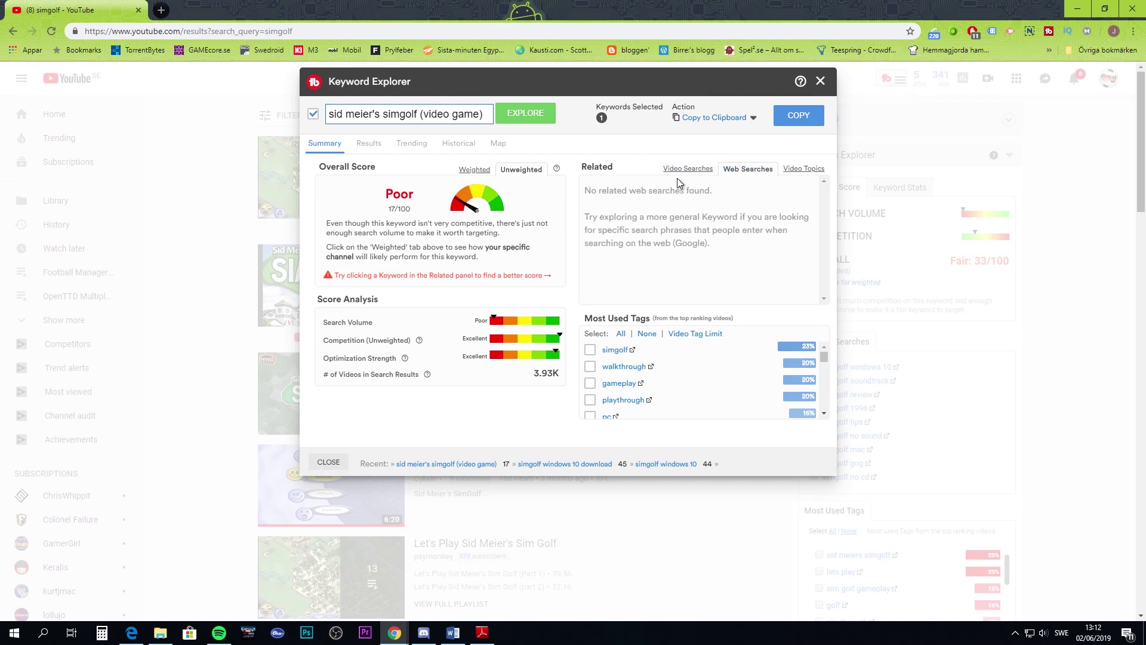
{"action": "left_click", "coordinate": [800, 173]}
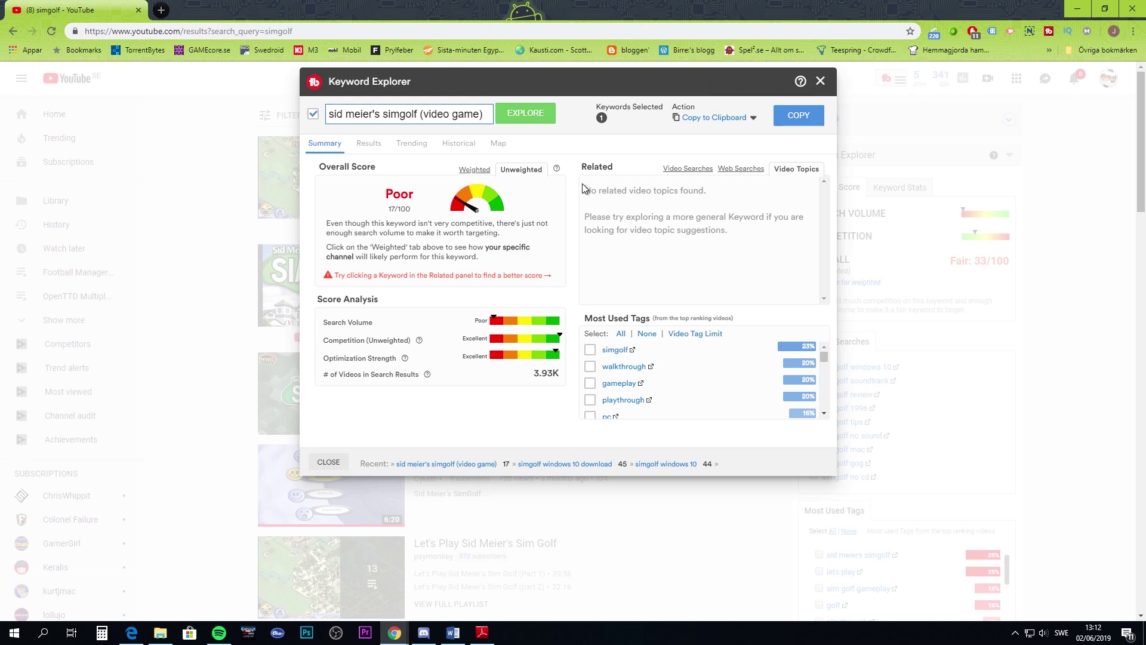
{"action": "left_click", "coordinate": [366, 148]}
{"action": "left_click", "coordinate": [411, 150]}
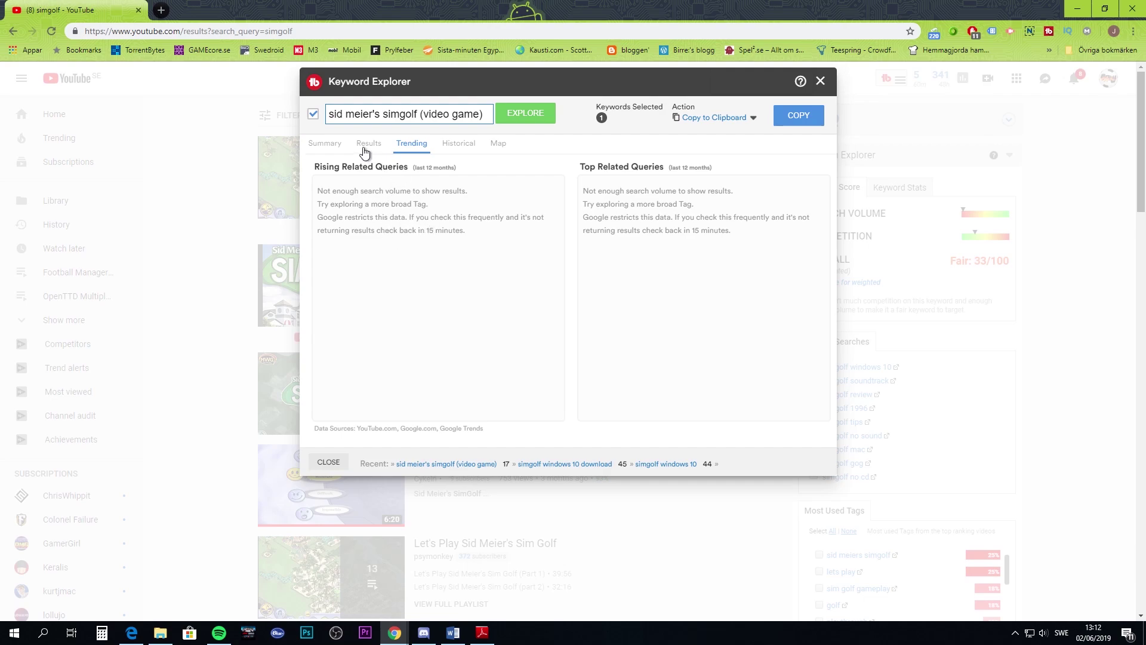
- Shorten the keyword to "simgolf", explore it and view its trending queries
{"action": "left_click_drag", "start_coordinate": [383, 116], "coordinate": [320, 113]}
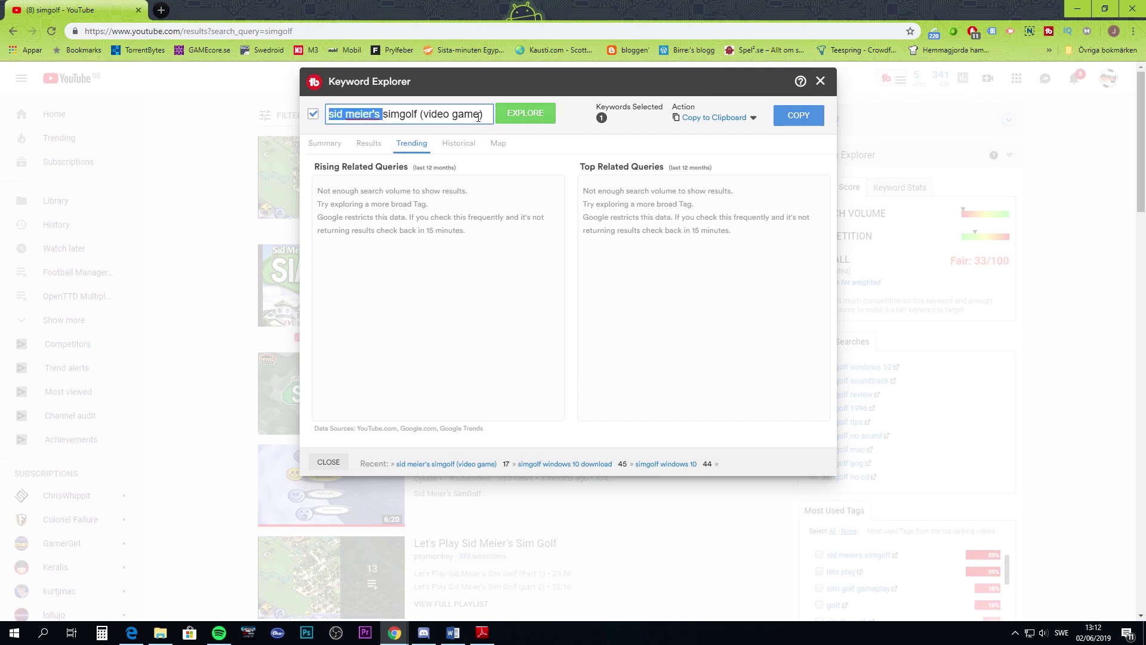
{"action": "key", "text": "BackSpace"}
{"action": "left_click_drag", "start_coordinate": [433, 115], "coordinate": [365, 118]}
{"action": "key", "text": "BackSpace"}
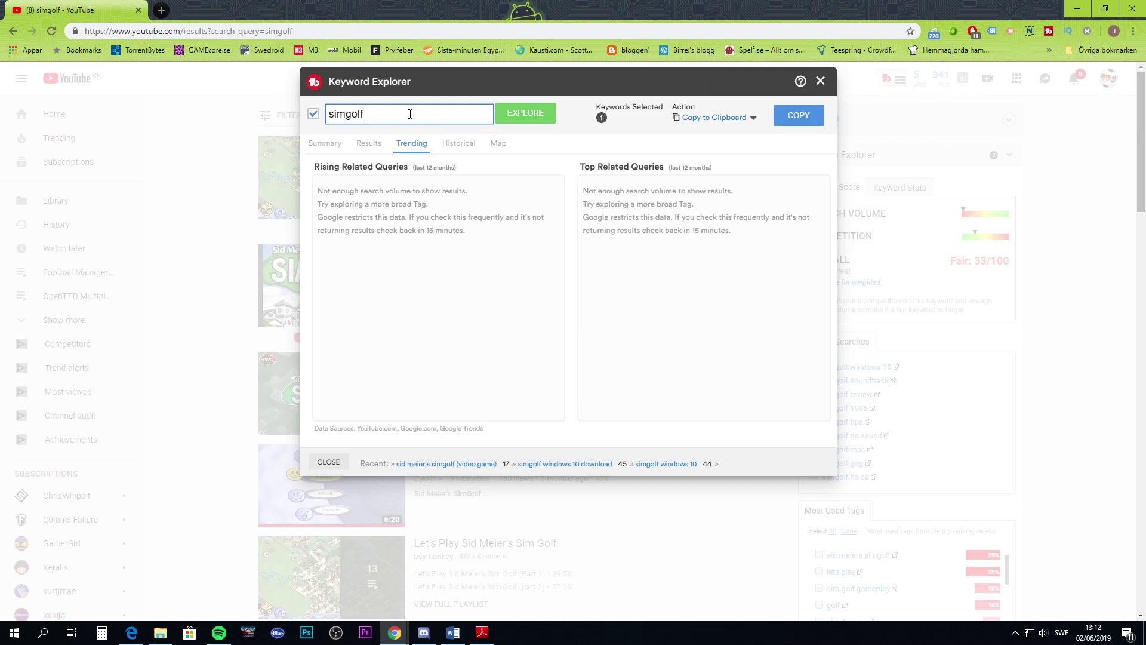
{"action": "left_click", "coordinate": [533, 117]}
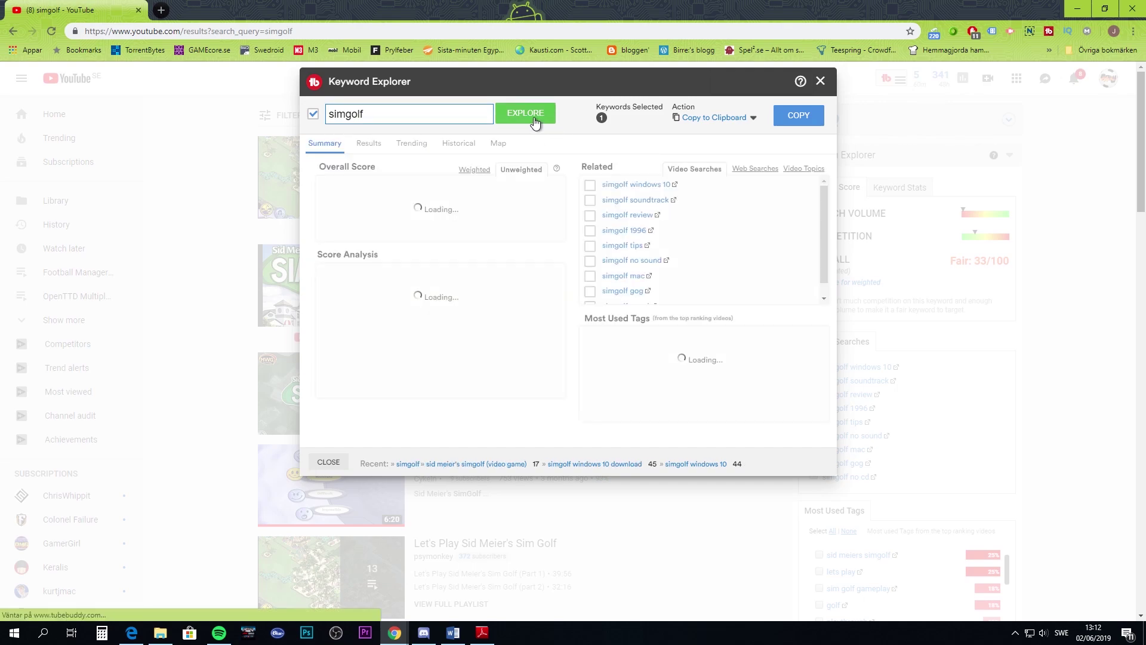
{"action": "left_click", "coordinate": [421, 146]}
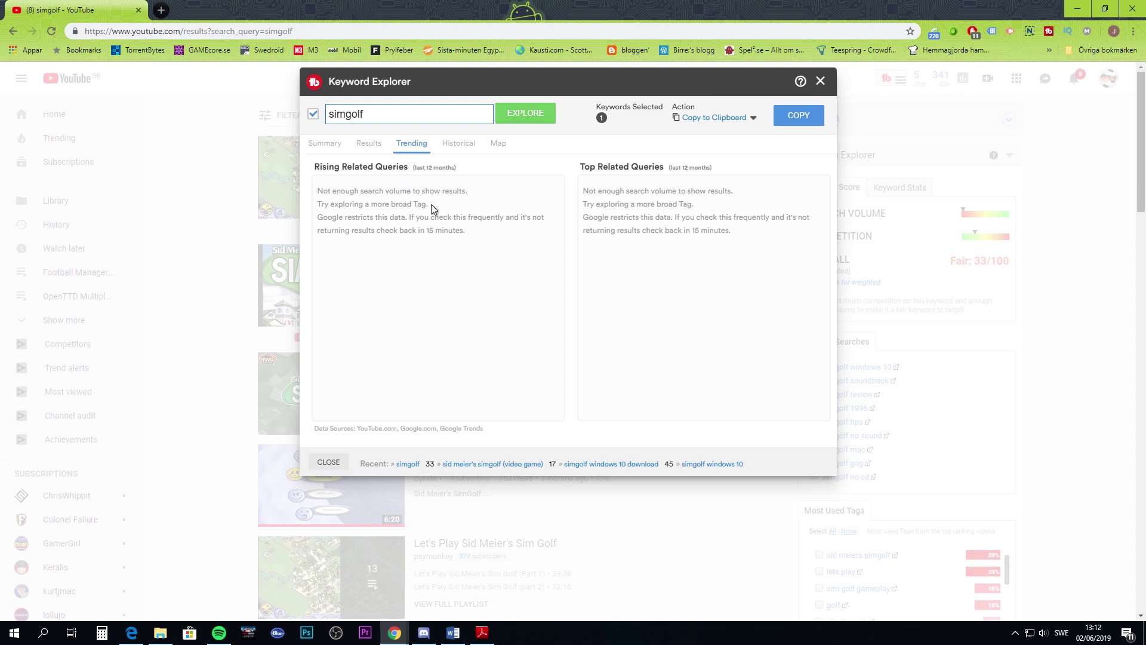
- Replace the keyword with "football manager" and explore it
{"action": "key", "text": "ctrl+a"}
{"action": "type", "text": "footb"}
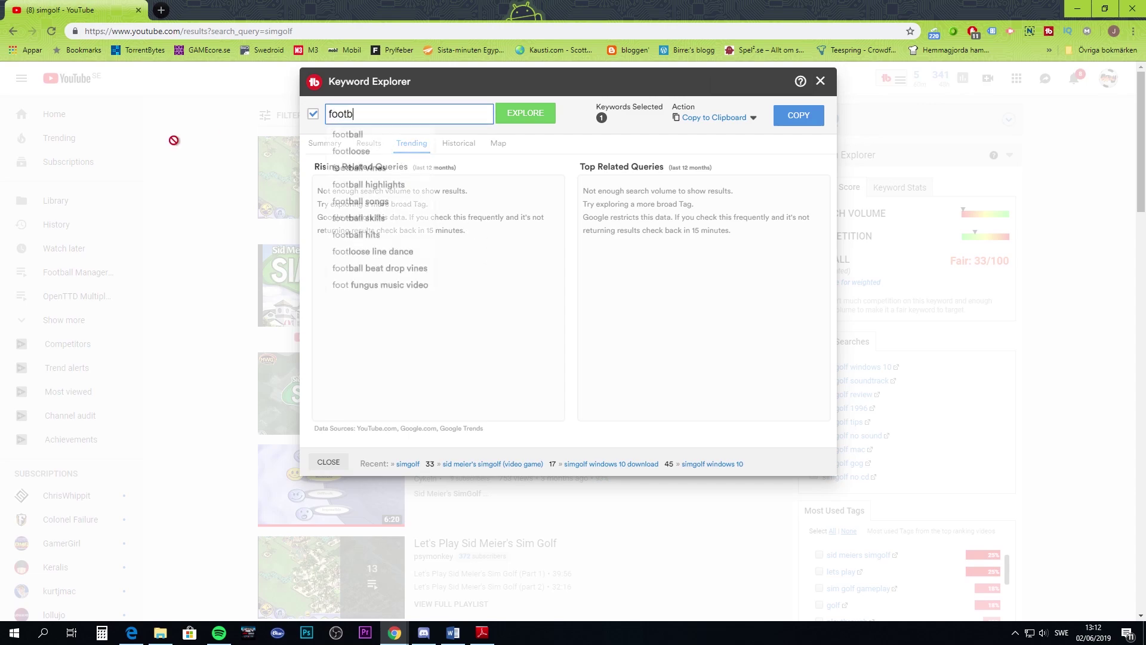
{"action": "type", "text": "all mange"}
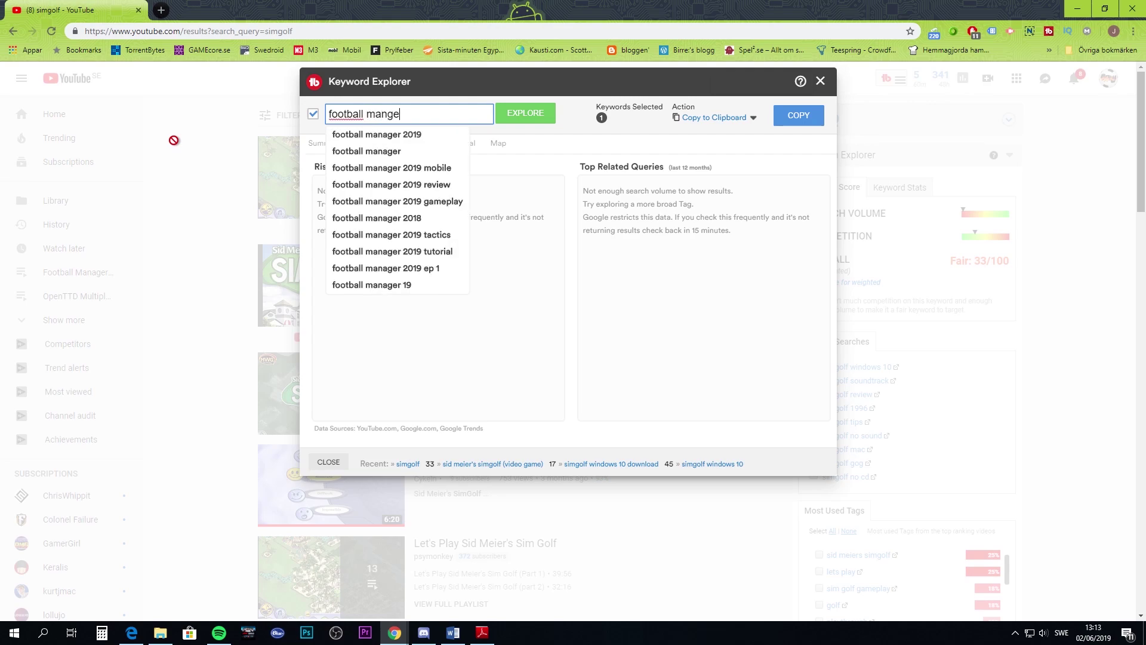
{"action": "type", "text": "ar"}
{"action": "key", "text": "BackSpace"}
{"action": "type", "text": "ager"}
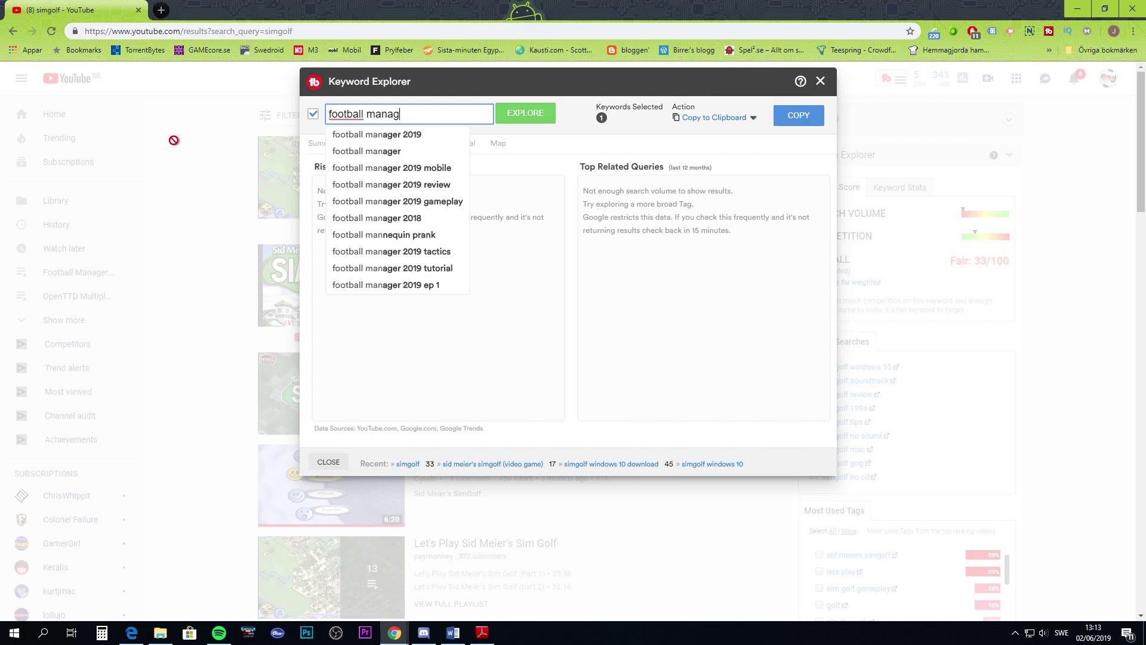
{"action": "key", "text": "Return"}
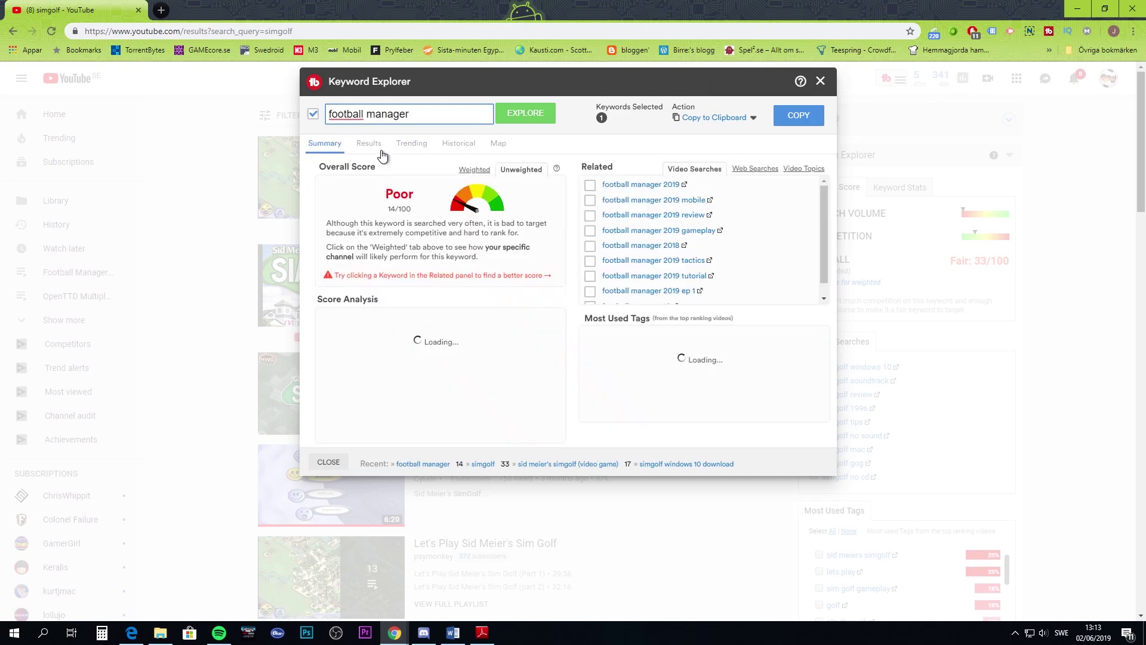
- Review the rising and top related queries for football manager, and close Keyword Explorer
{"action": "left_click", "coordinate": [411, 144]}
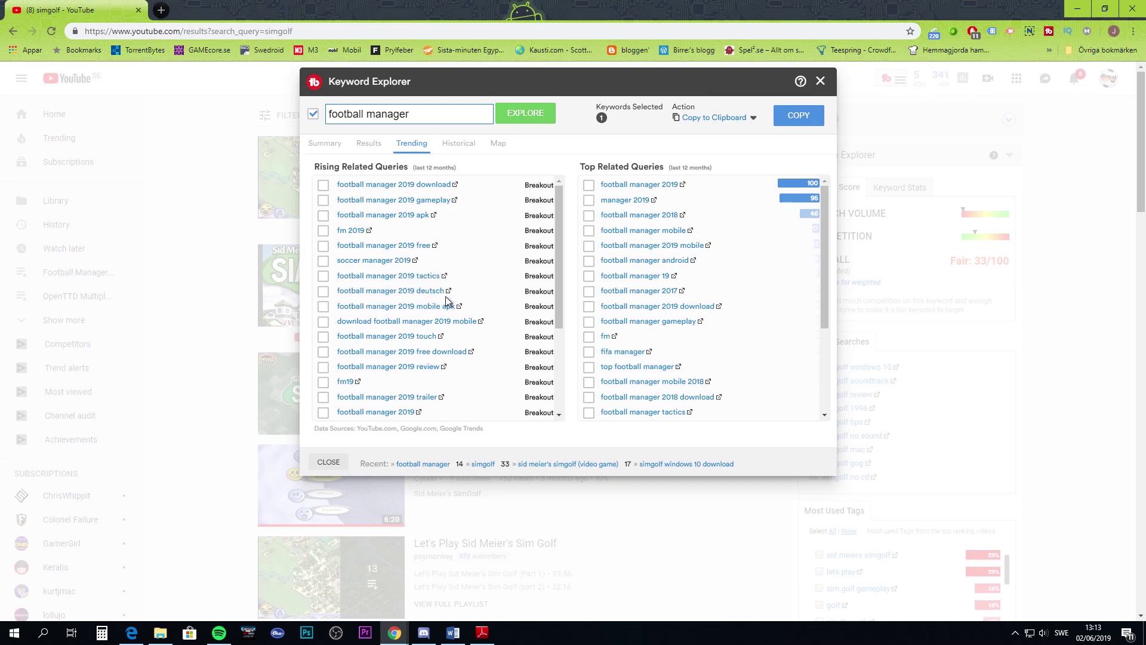
{"action": "scroll", "coordinate": [445, 286], "scroll_direction": "down", "scroll_amount": 3}
{"action": "scroll", "coordinate": [445, 287], "scroll_direction": "up", "scroll_amount": 3}
{"action": "left_click", "coordinate": [820, 80]}
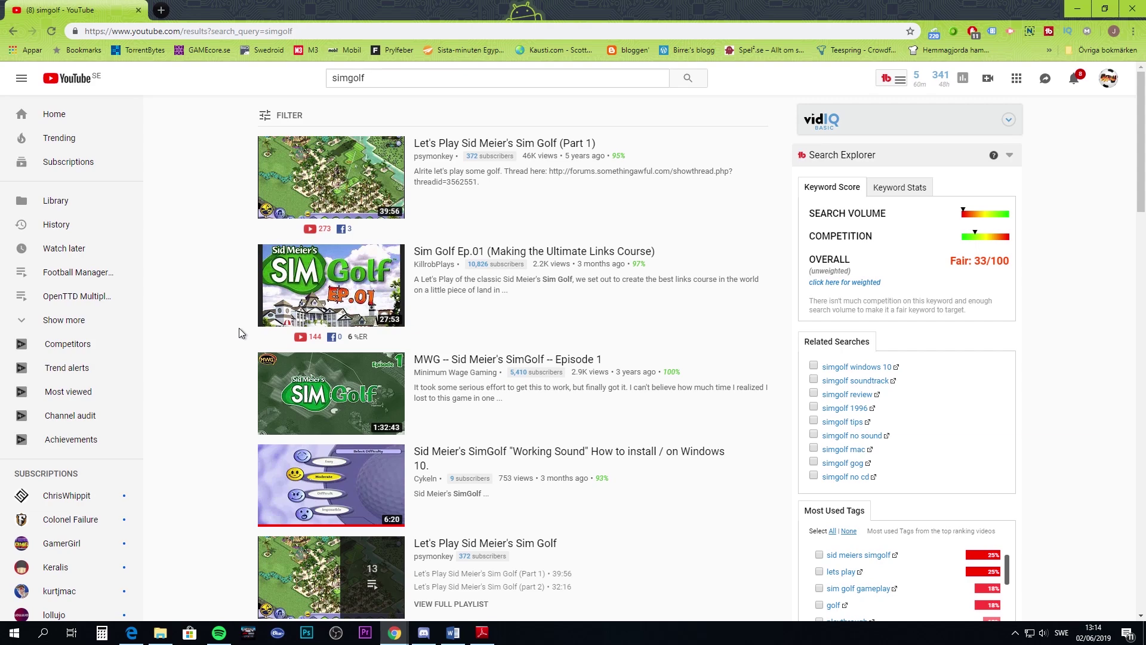
- Switch to Adobe Reader to view the Content.pdf outline, and return to the simgolf results window in Chrome
{"action": "left_click", "coordinate": [477, 631]}
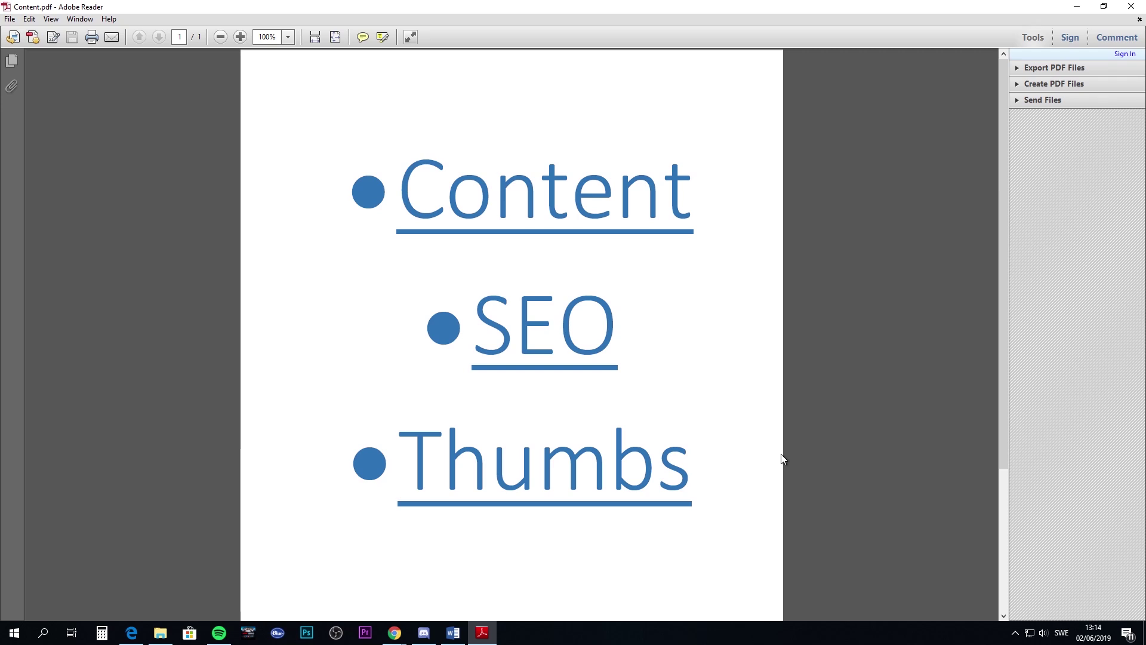
{"action": "mouse_move", "coordinate": [394, 632]}
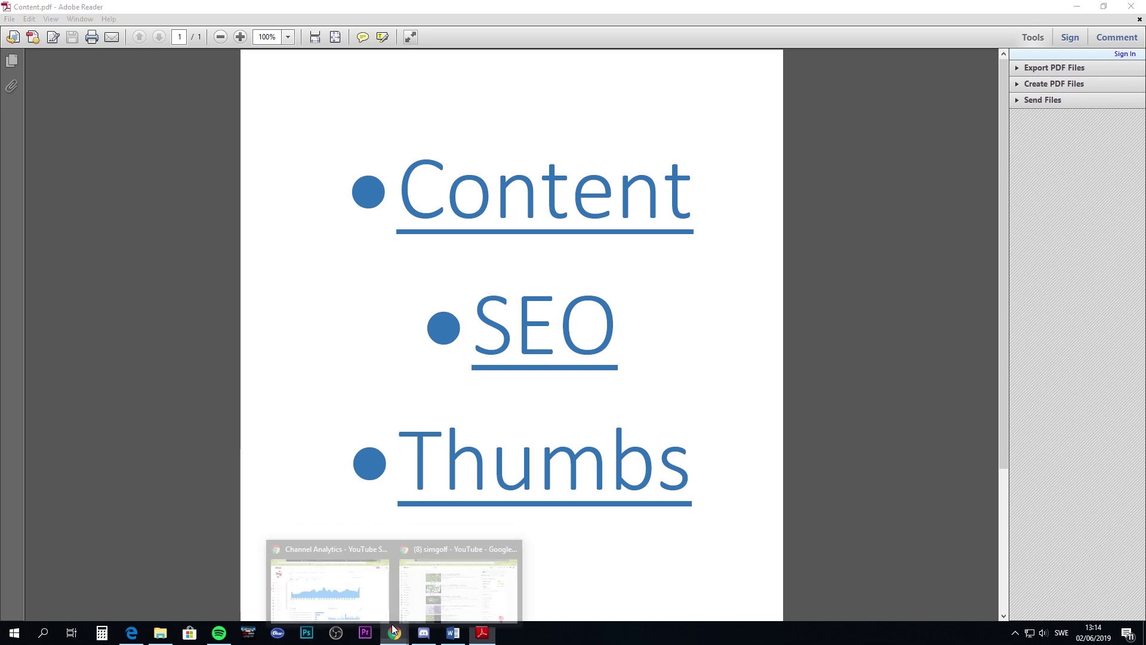
{"action": "left_click", "coordinate": [433, 593]}
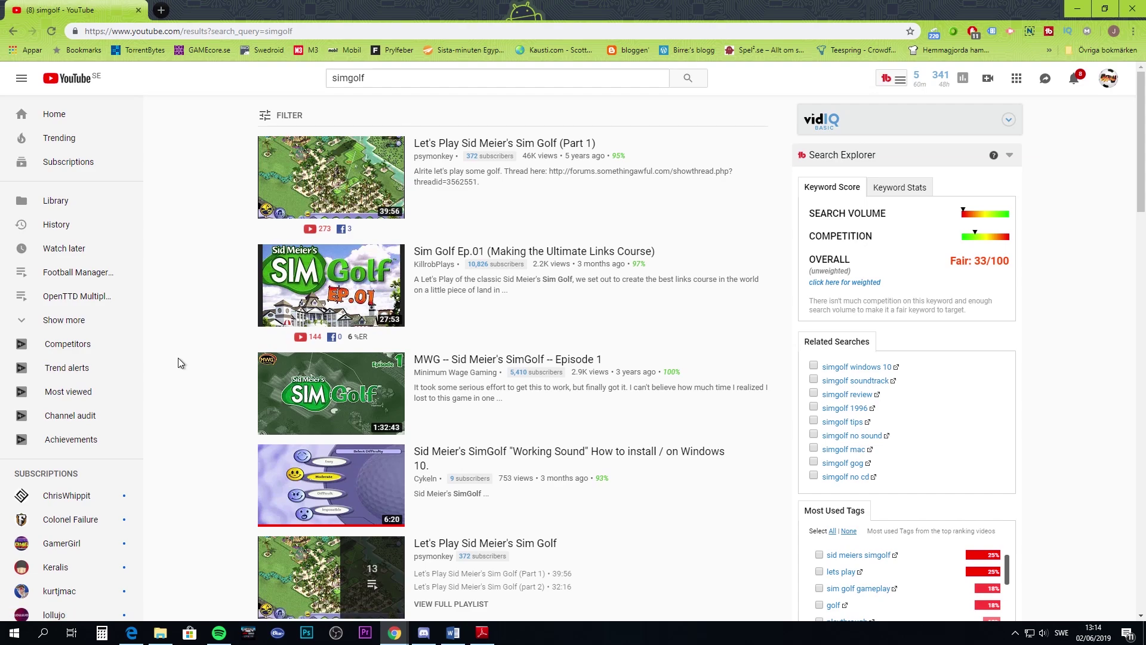
- Examine the thumbnails and titles throughout the simgolf search results, and return to the first result
{"action": "scroll", "coordinate": [179, 363], "scroll_direction": "down", "scroll_amount": 4}
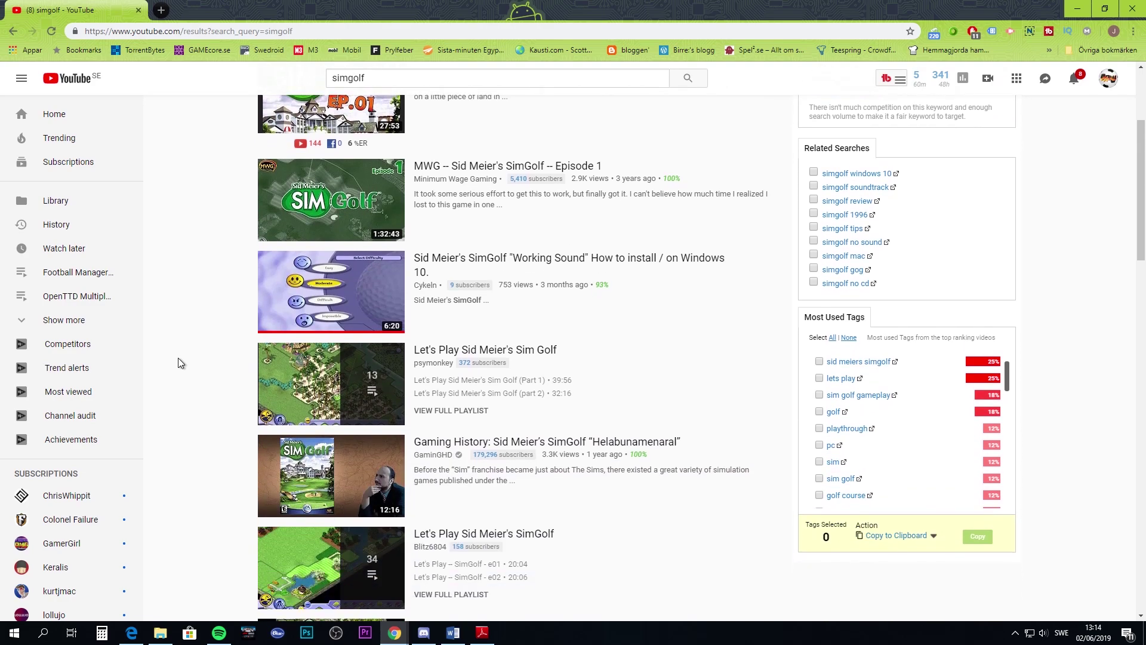
{"action": "scroll", "coordinate": [177, 363], "scroll_direction": "down", "scroll_amount": 5}
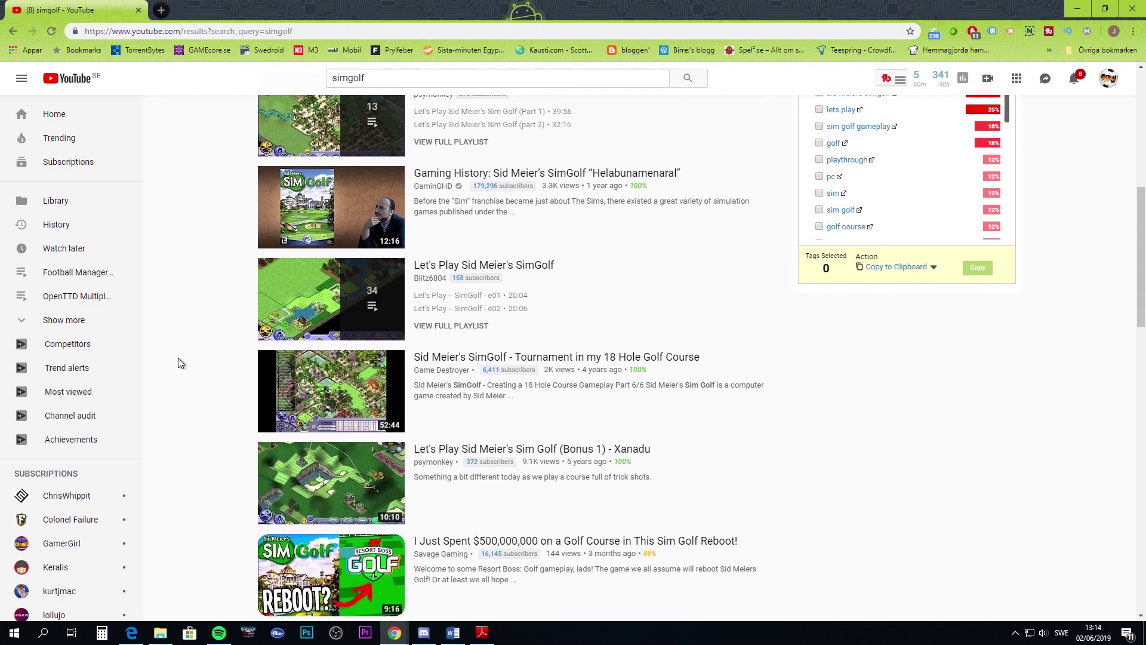
{"action": "scroll", "coordinate": [178, 362], "scroll_direction": "down", "scroll_amount": 5}
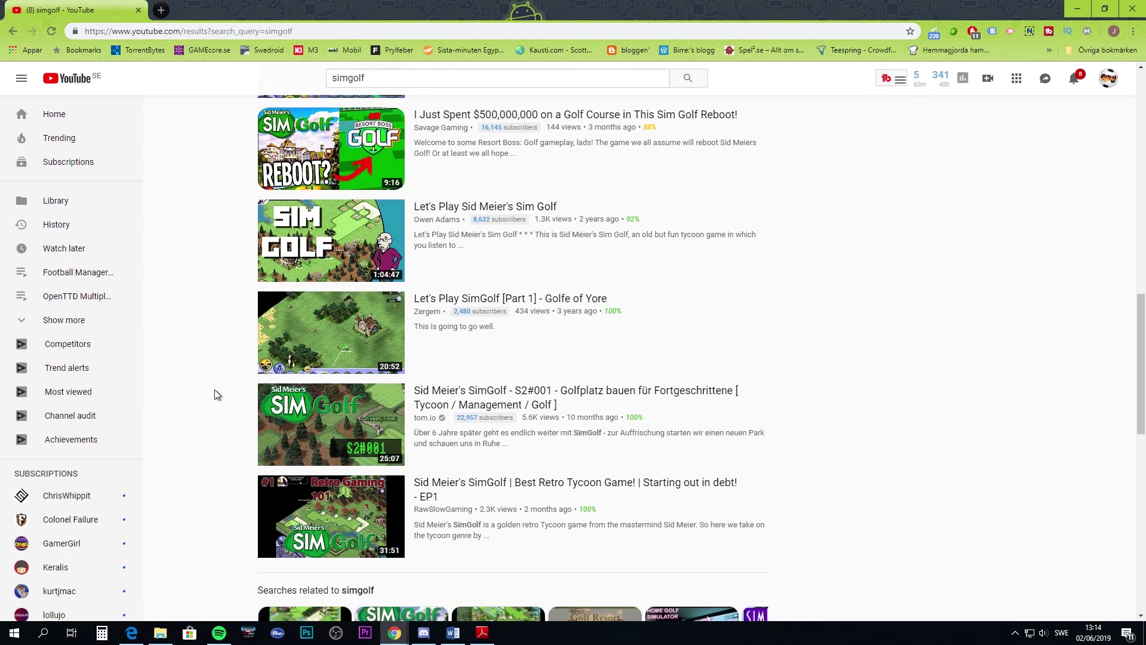
{"action": "scroll", "coordinate": [209, 402], "scroll_direction": "down", "scroll_amount": 3}
{"action": "scroll", "coordinate": [209, 403], "scroll_direction": "down", "scroll_amount": 6}
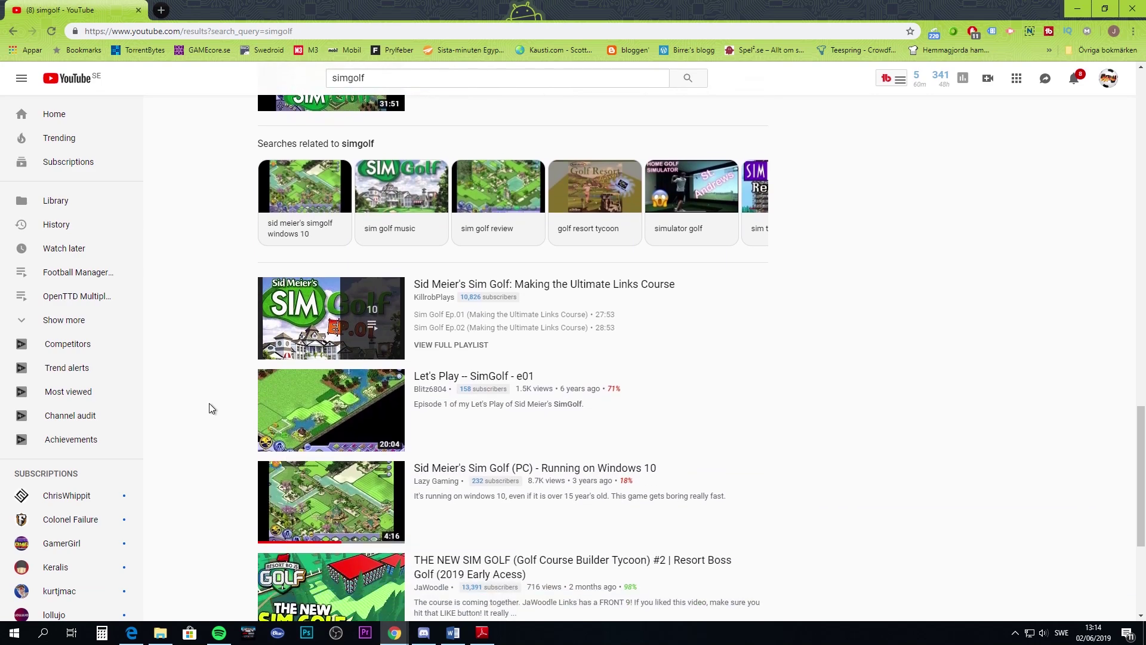
{"action": "scroll", "coordinate": [209, 403], "scroll_direction": "up", "scroll_amount": 14}
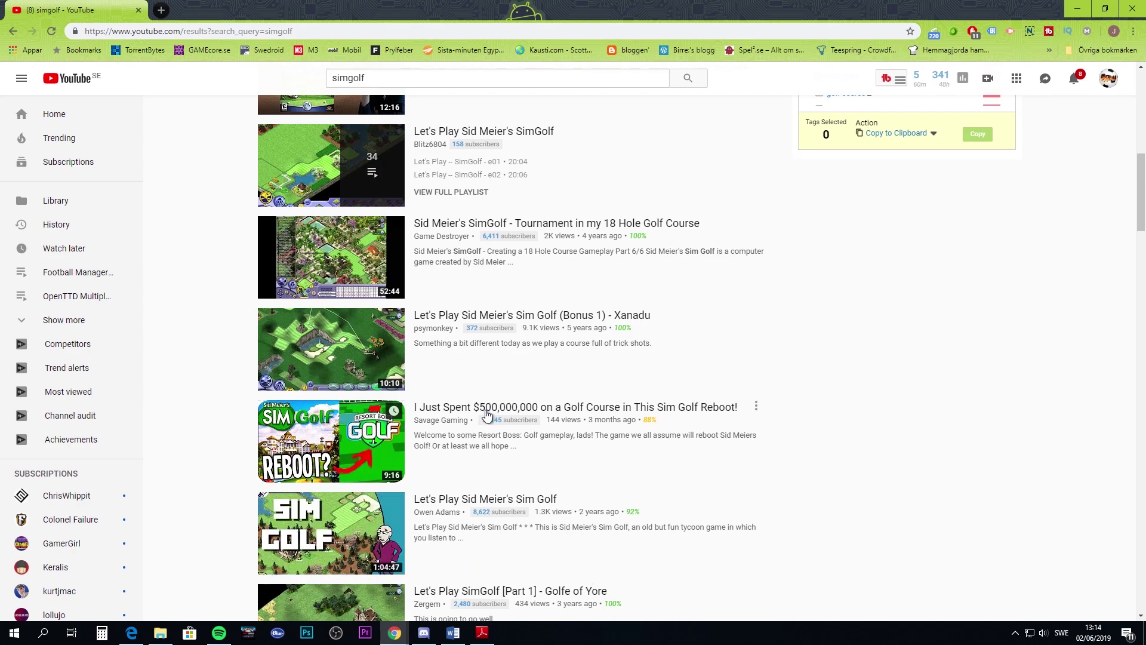
{"action": "scroll", "coordinate": [417, 412], "scroll_direction": "up", "scroll_amount": 3}
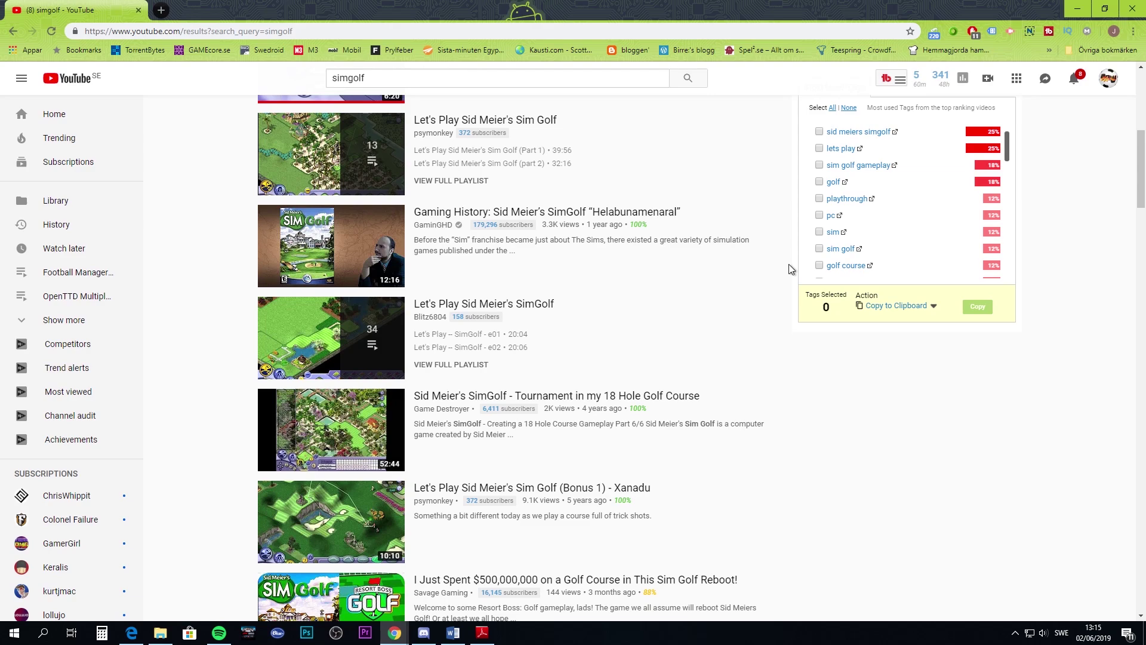
{"action": "scroll", "coordinate": [789, 263], "scroll_direction": "up", "scroll_amount": 1}
{"action": "scroll", "coordinate": [786, 284], "scroll_direction": "up", "scroll_amount": 5}
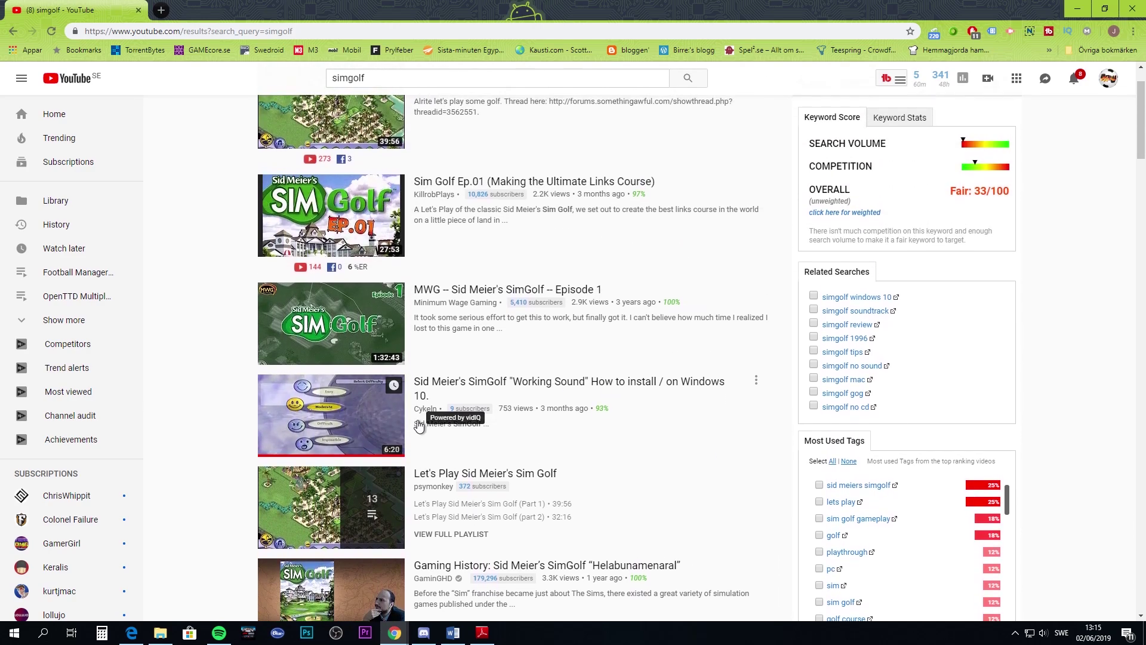
{"action": "scroll", "coordinate": [420, 417], "scroll_direction": "up", "scroll_amount": 1}
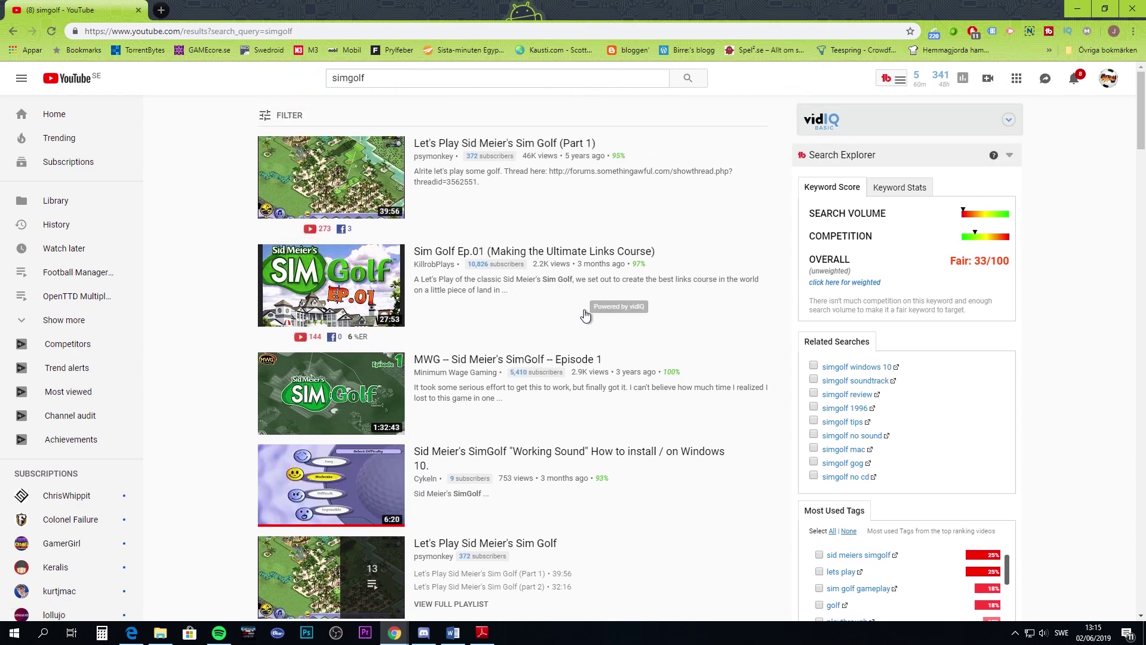